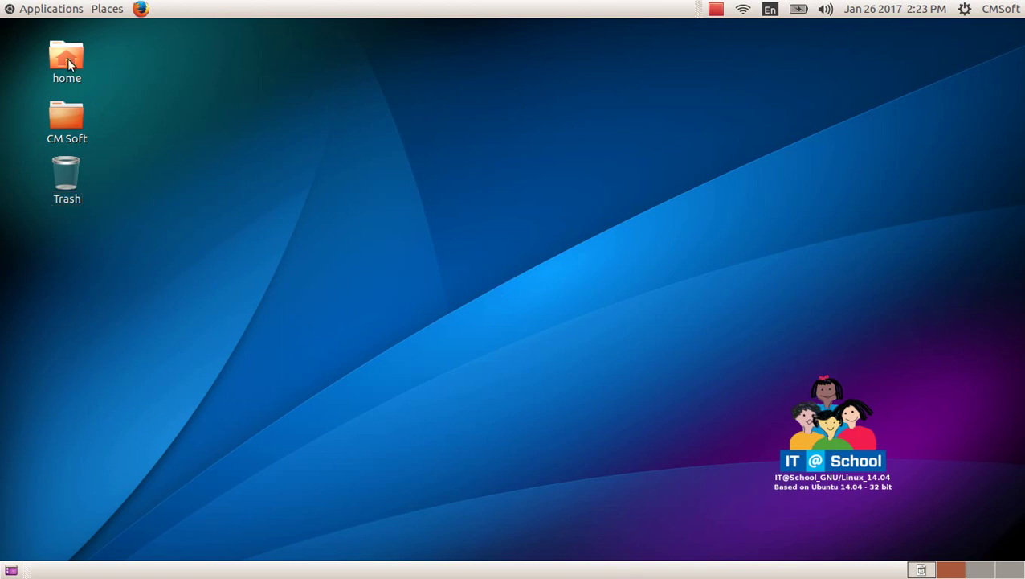
- View the basic properties of drawing1.svg in the Inkscape folder of Students_Works_10 in the home folder, and close them
double_click(68, 65)
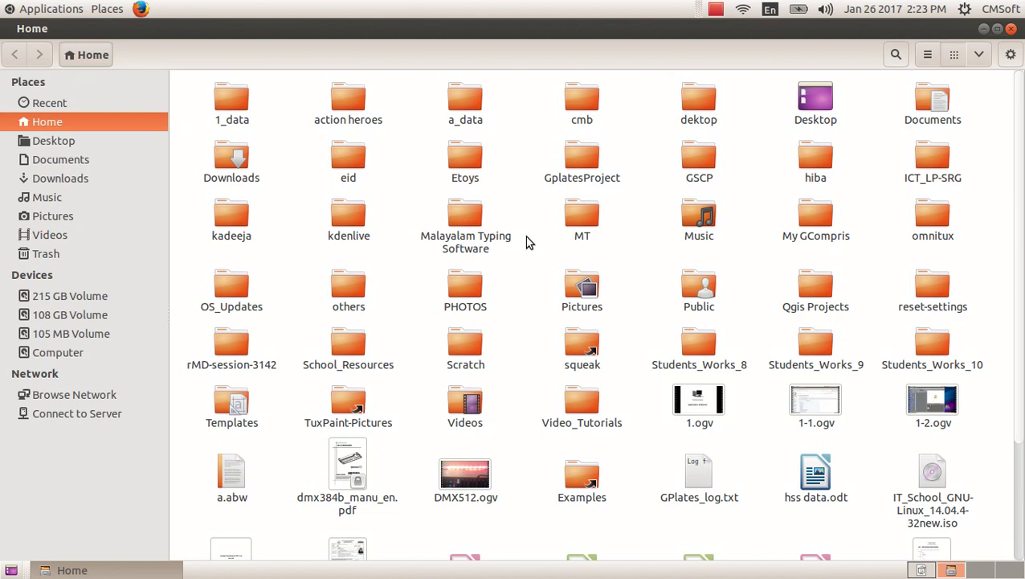
double_click(923, 344)
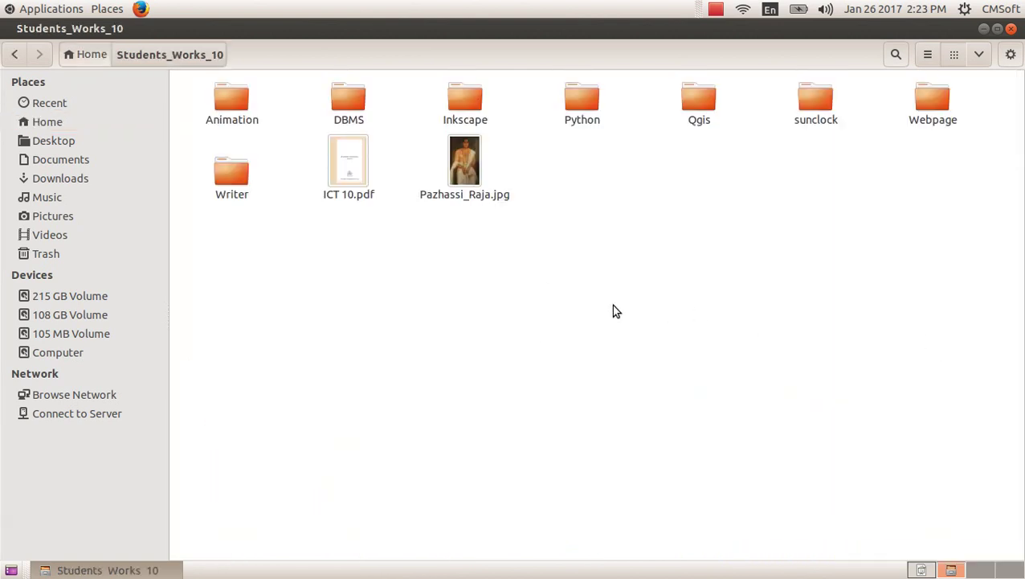
double_click(475, 101)
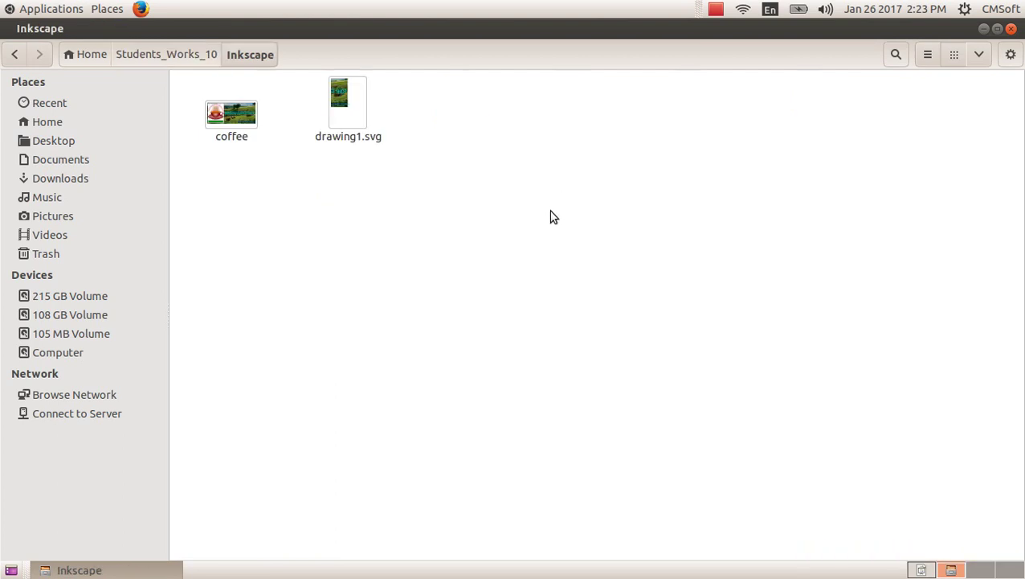
right_click(344, 114)
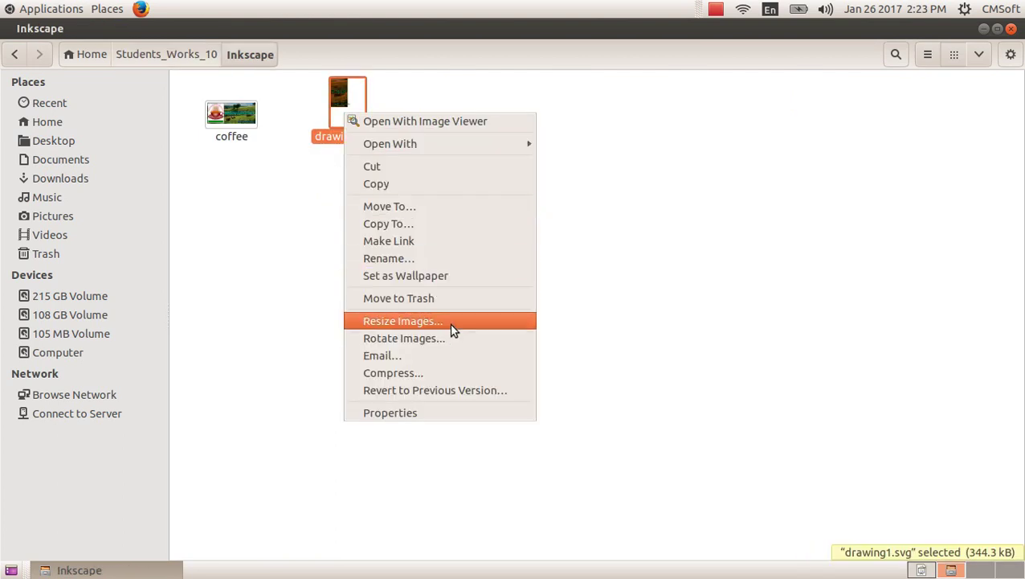
click(484, 412)
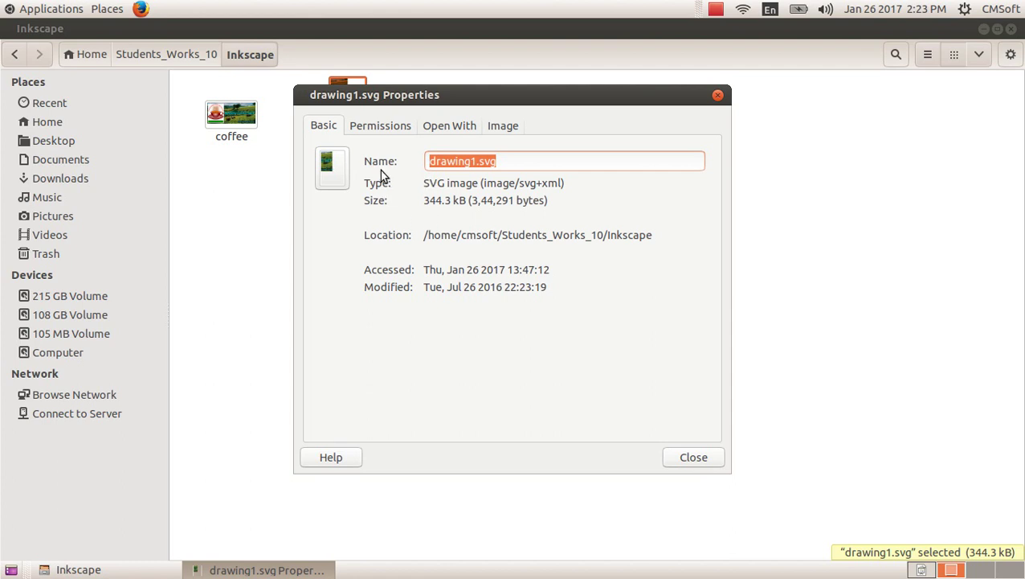
click(505, 162)
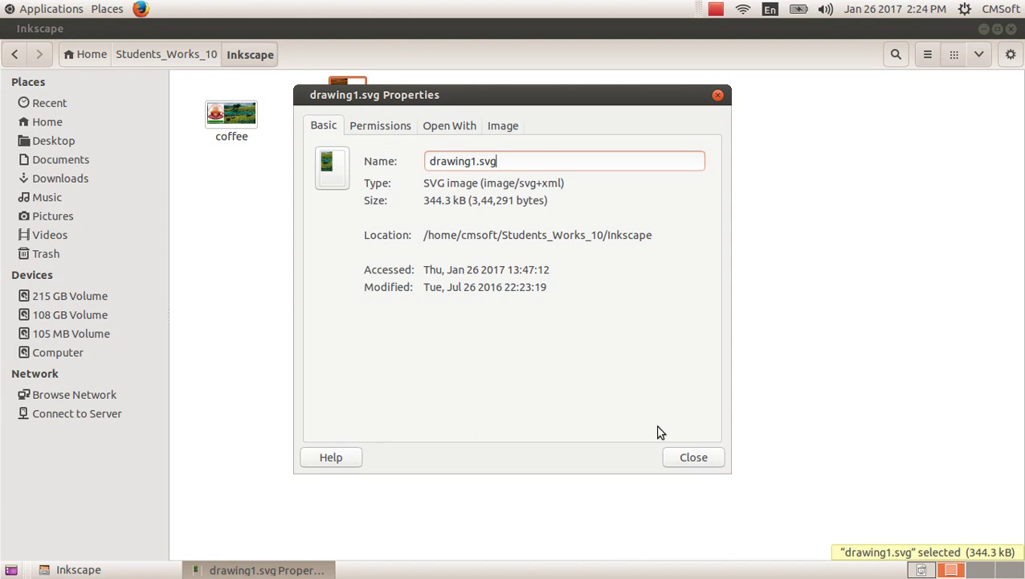
click(690, 459)
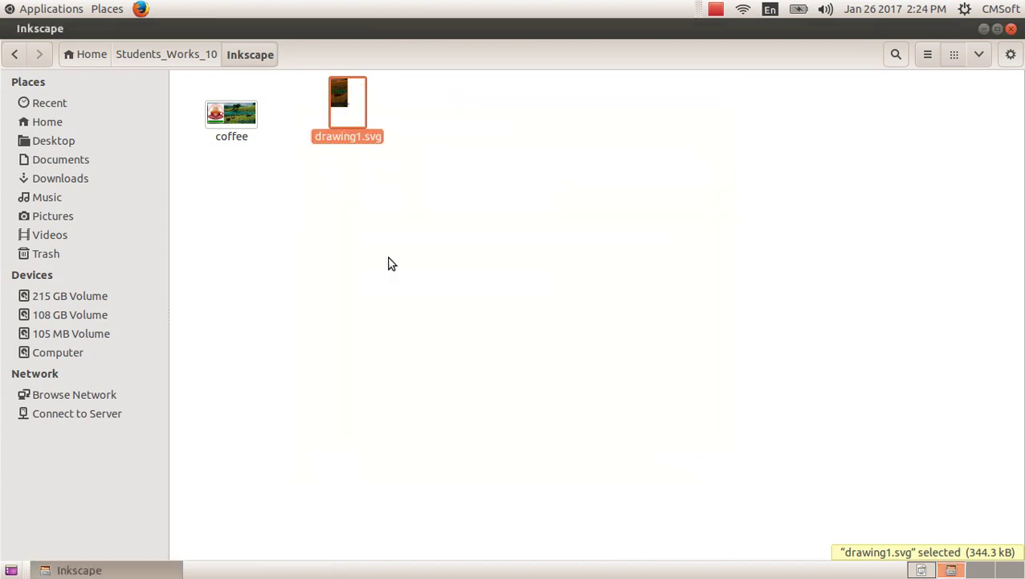
- Go back to the Students_Works_10 folder and view the basic properties of Pazhassi_Raja.jpg
click(202, 55)
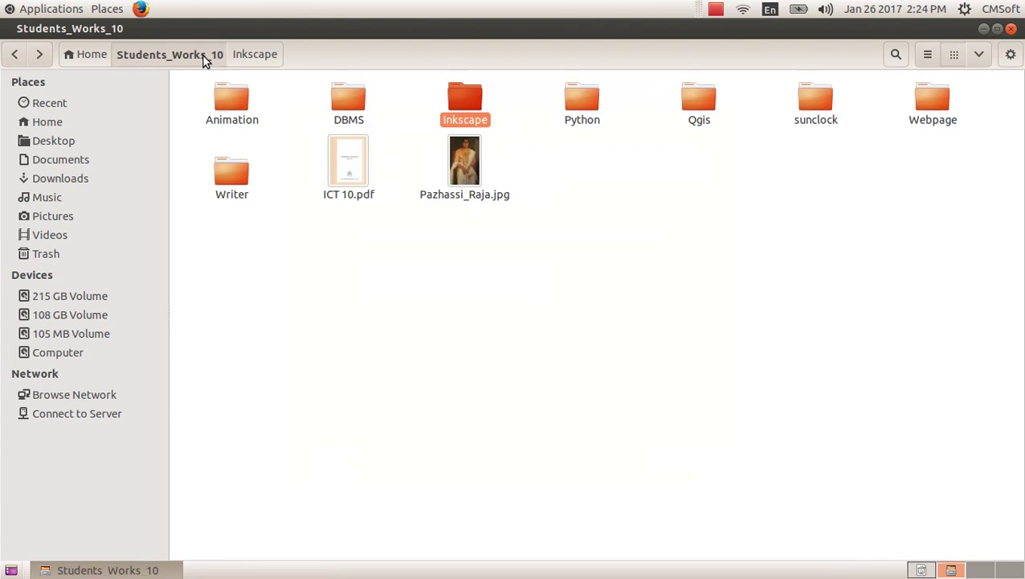
click(471, 173)
right_click(463, 174)
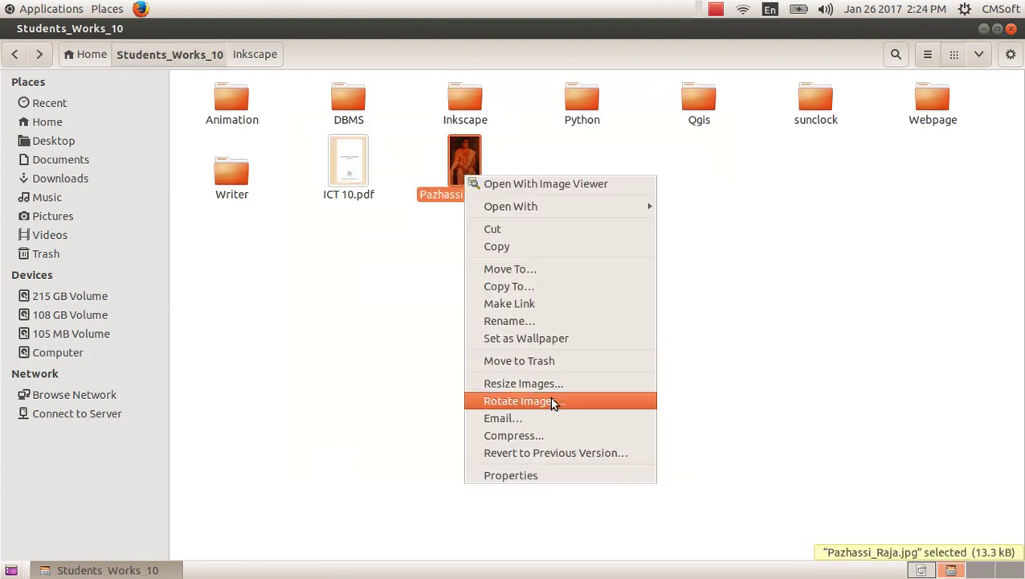
click(593, 471)
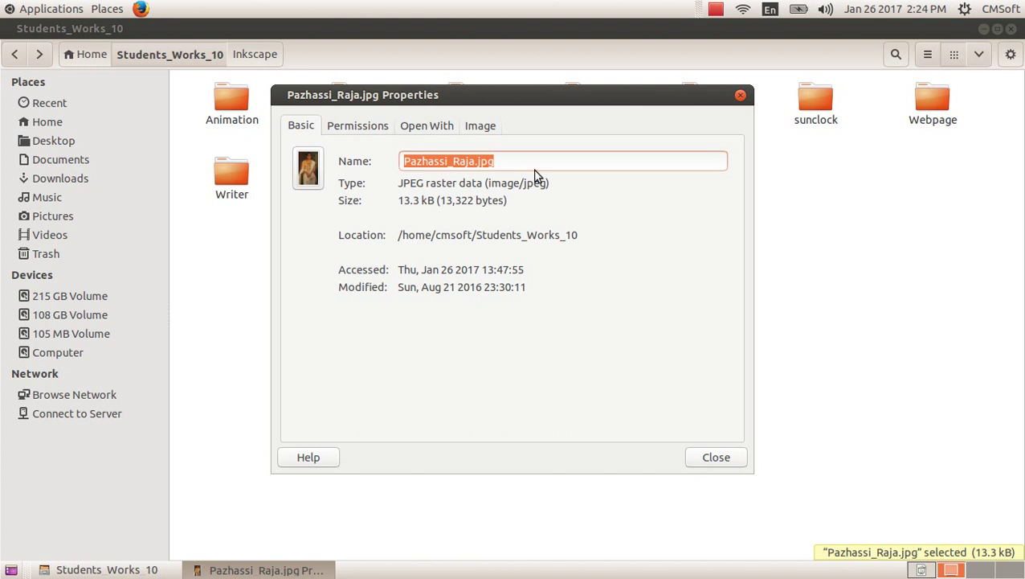
click(740, 95)
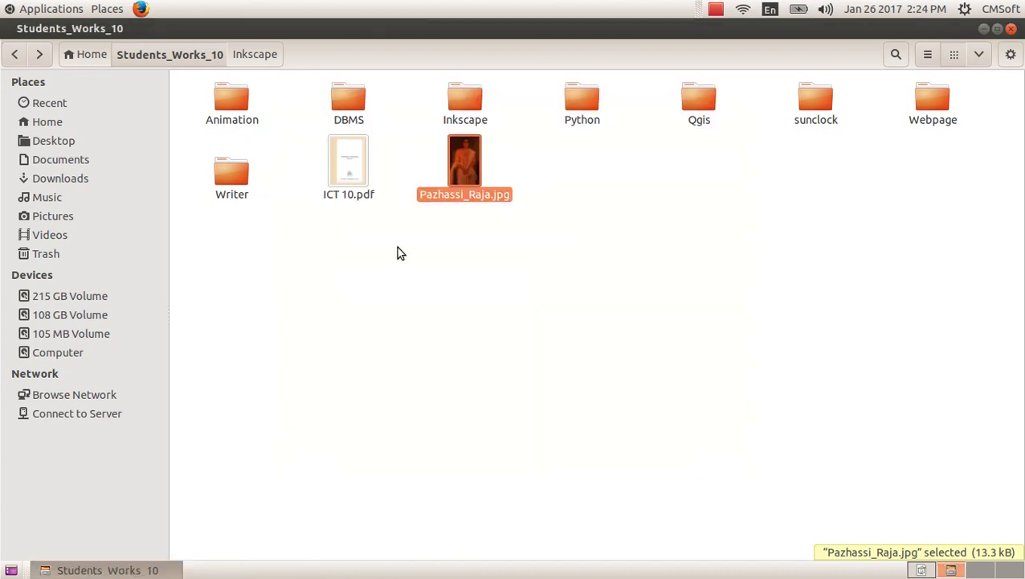
- View the basic and document properties of ICT 10.pdf, and close the properties and the folder window
click(355, 177)
right_click(356, 178)
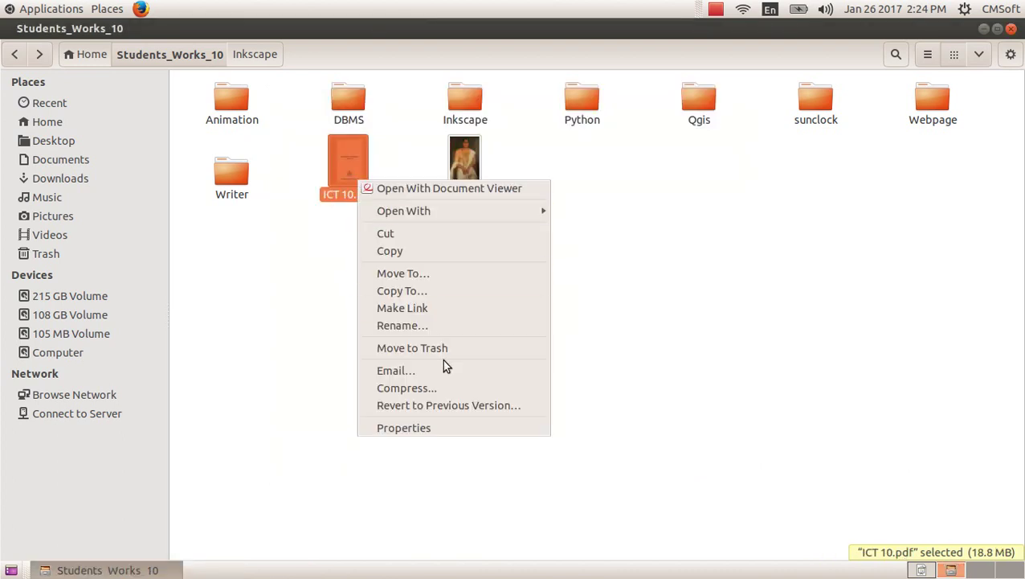
click(465, 426)
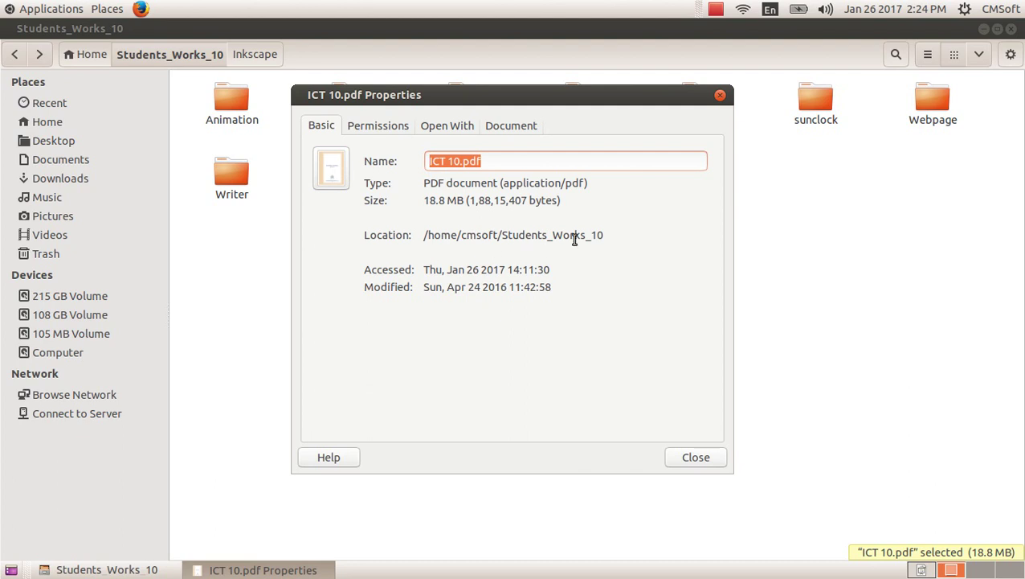
click(521, 127)
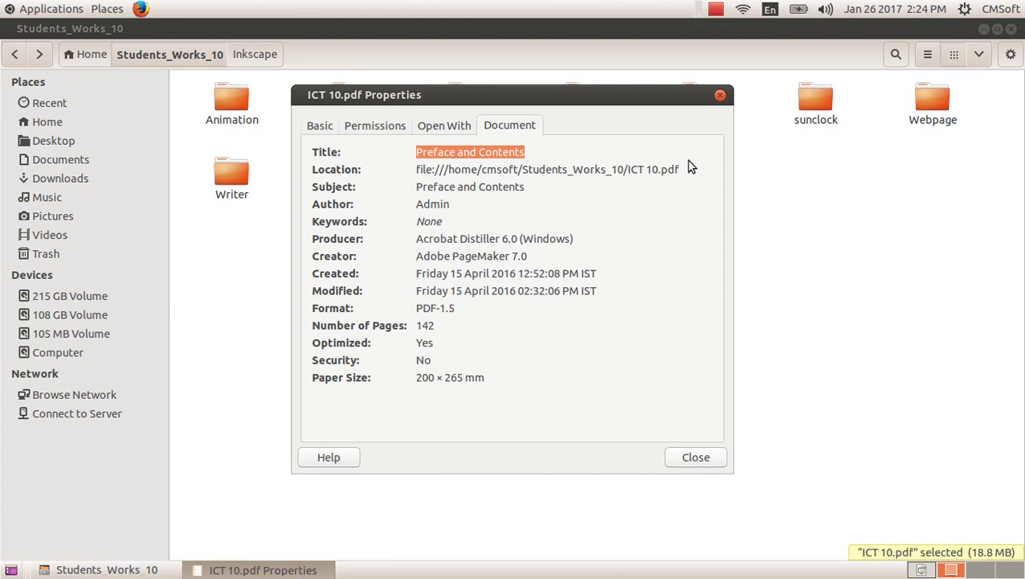
click(720, 96)
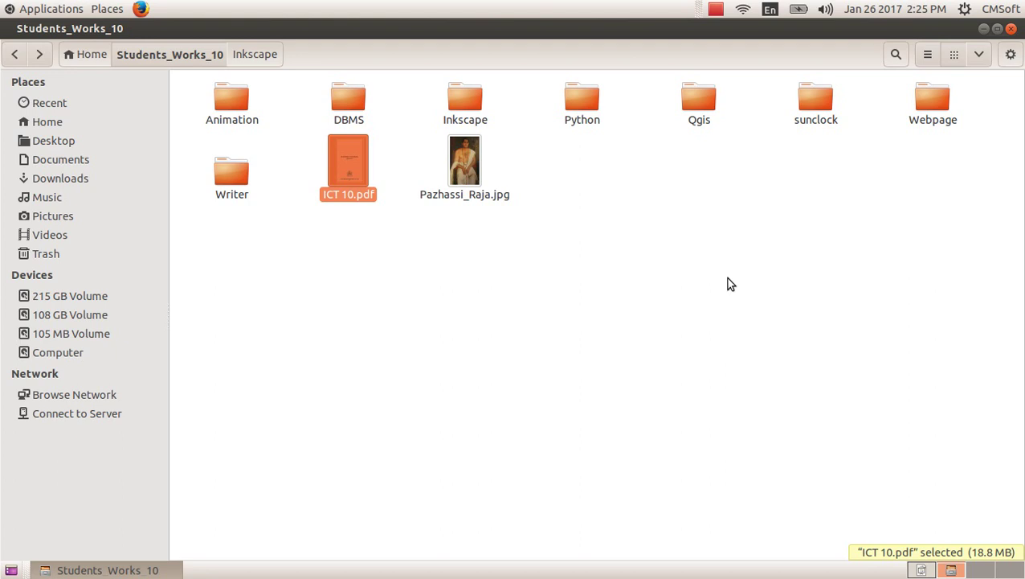
click(1011, 29)
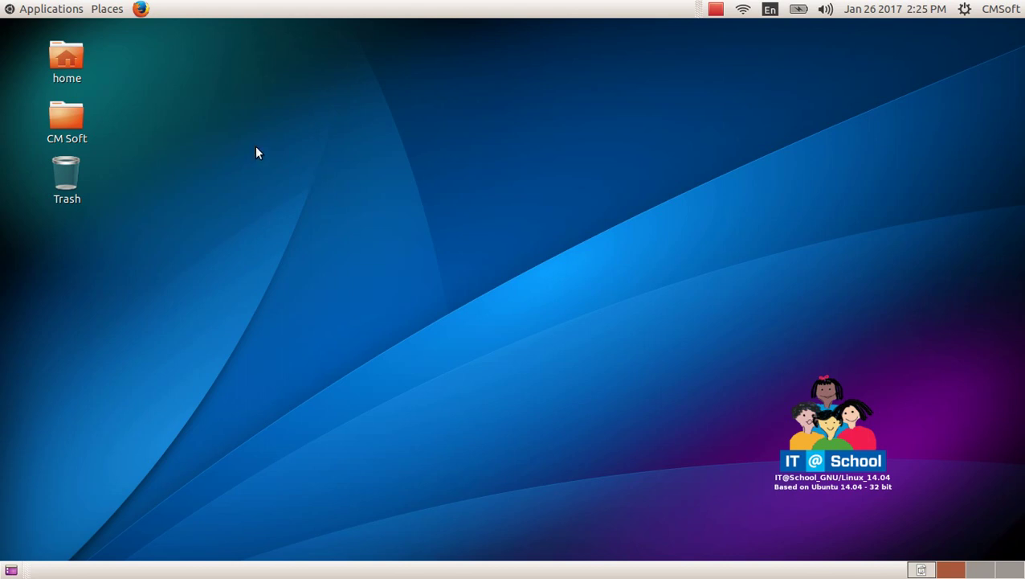
- Open the Disks utility from the system preferences and maximize its window
click(57, 10)
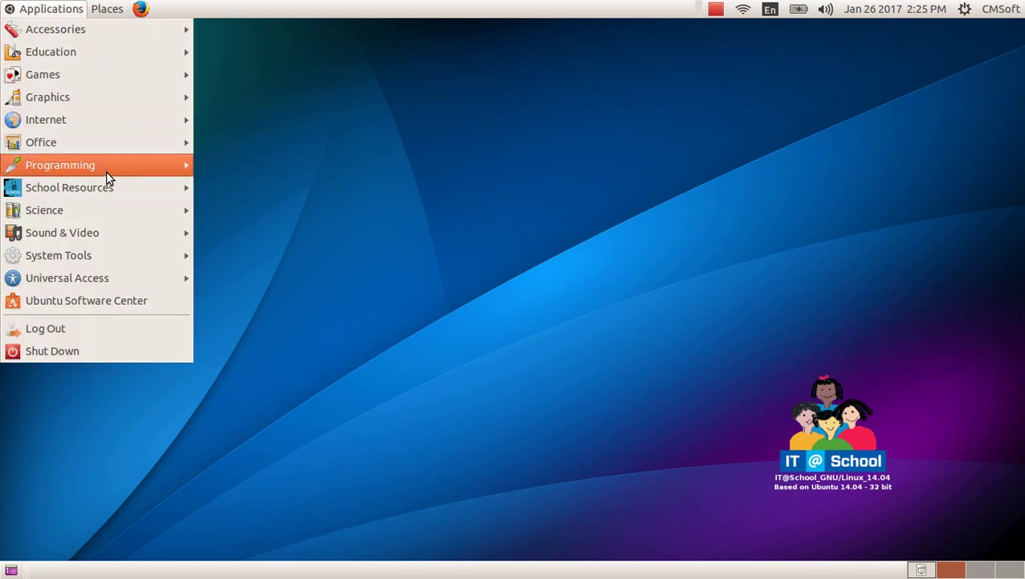
mouse_move(142, 255)
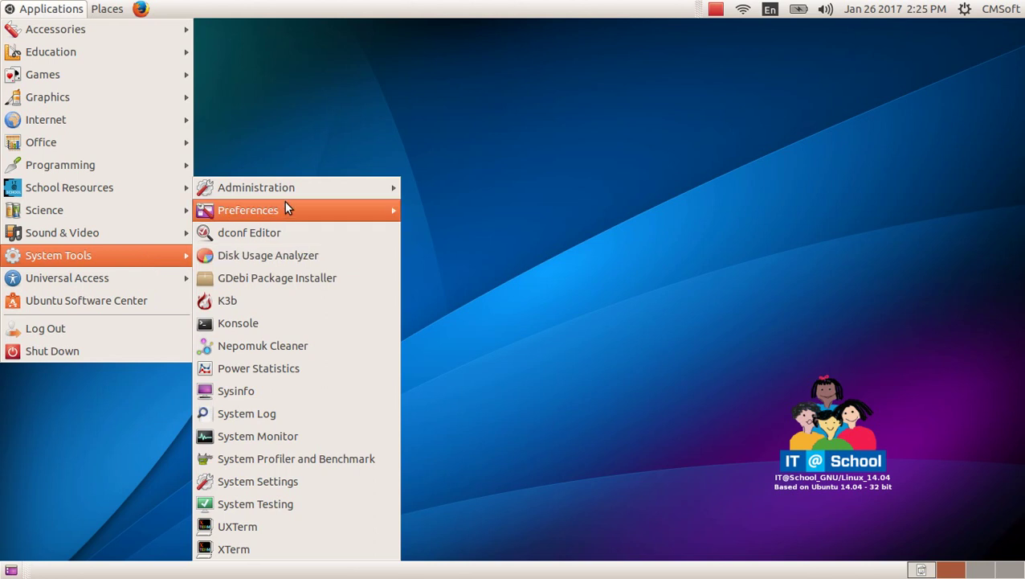
mouse_move(321, 209)
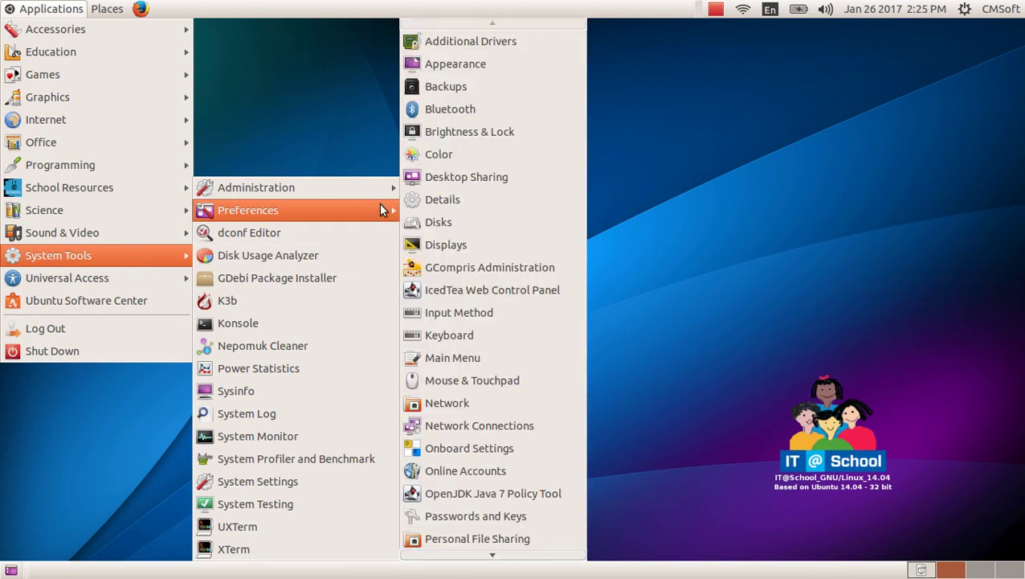
click(498, 227)
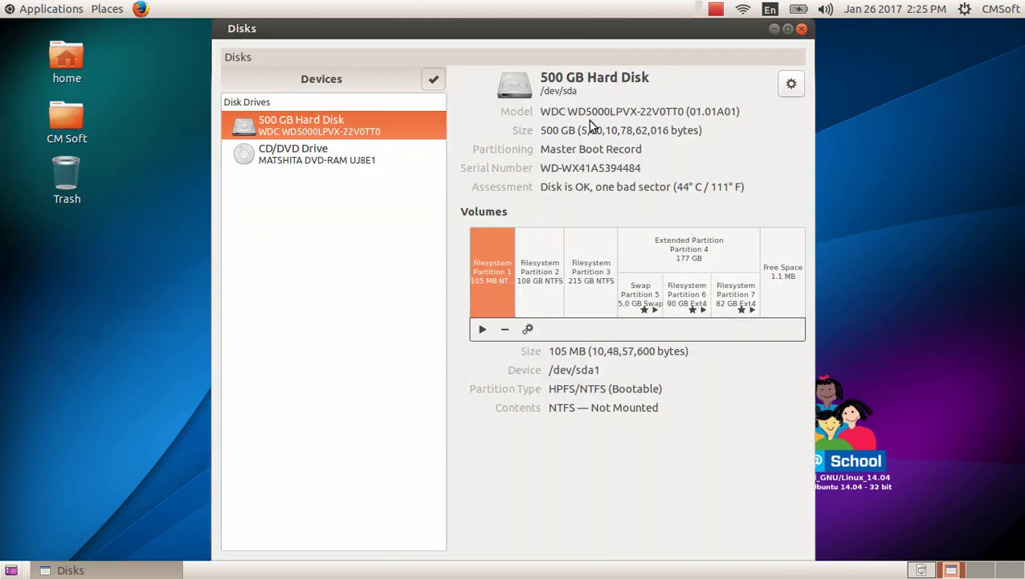
click(789, 30)
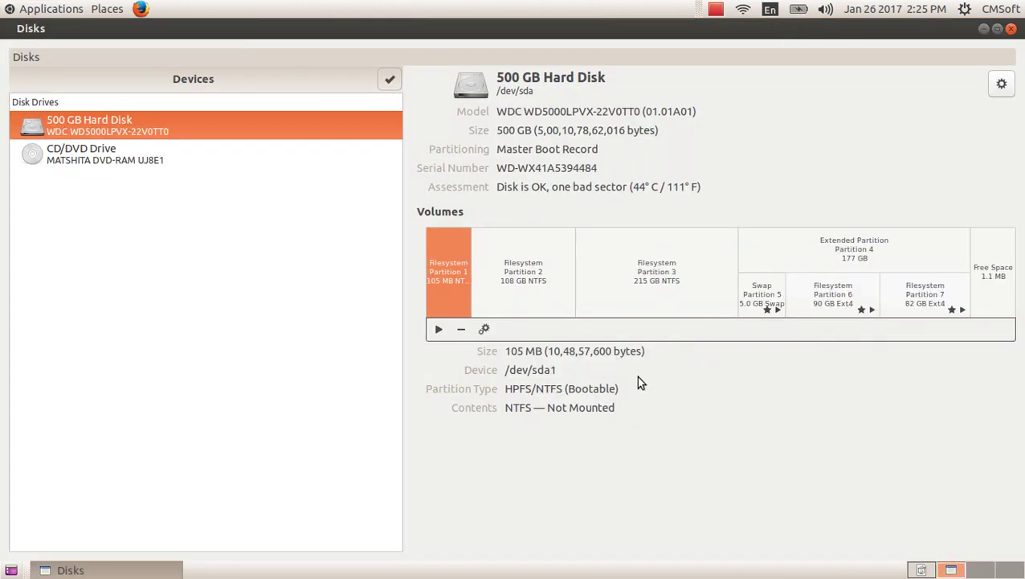
- Examine the hard disk's extended partition, its swap and Ext4 partitions 5, 6 and 7, and the free space
click(895, 265)
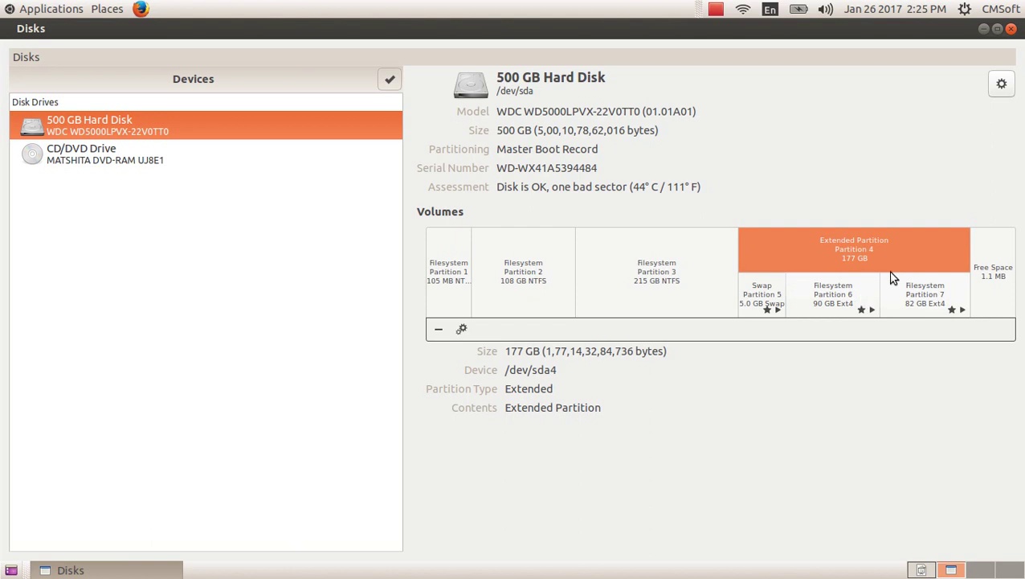
click(774, 302)
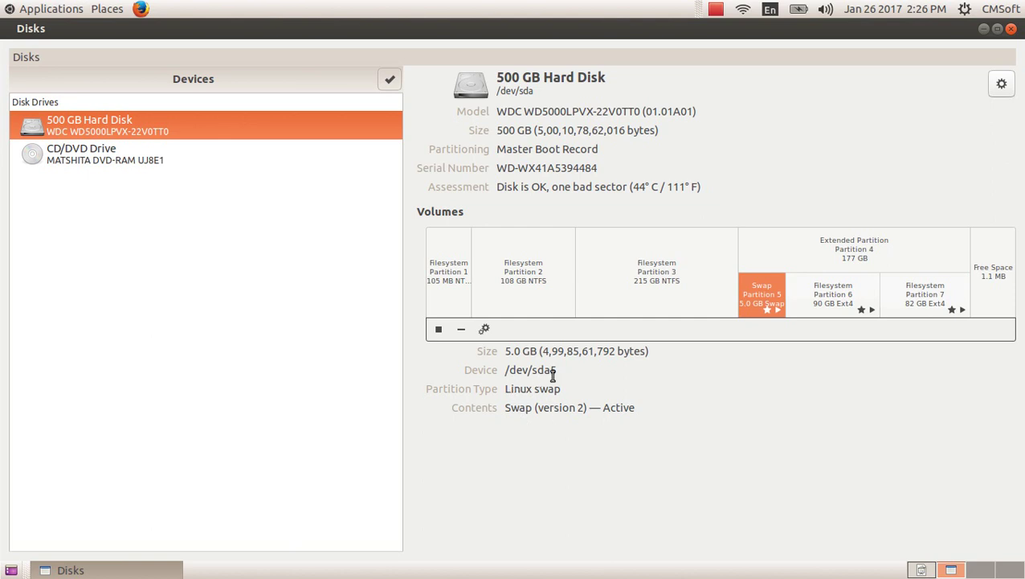
click(844, 303)
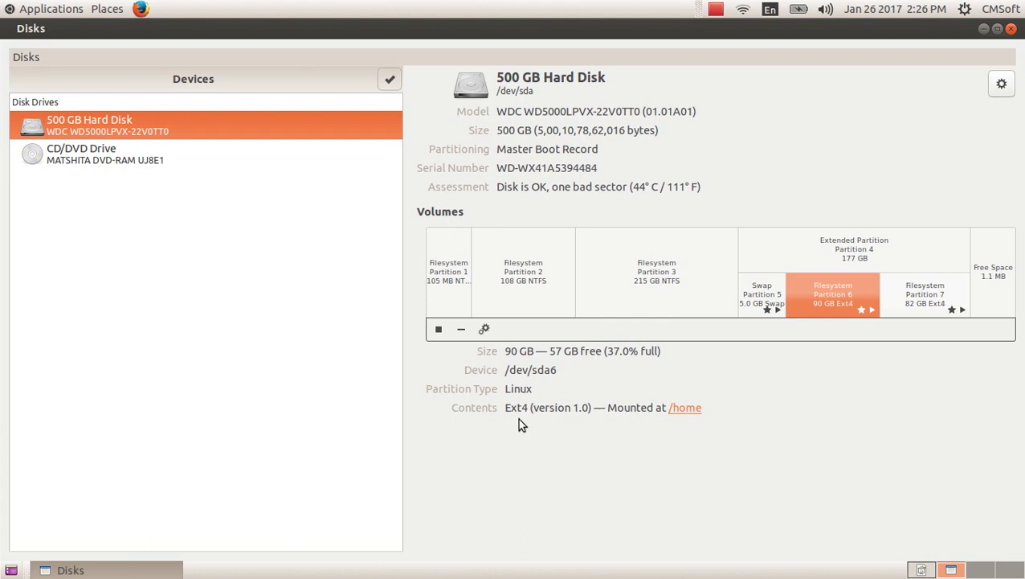
click(923, 299)
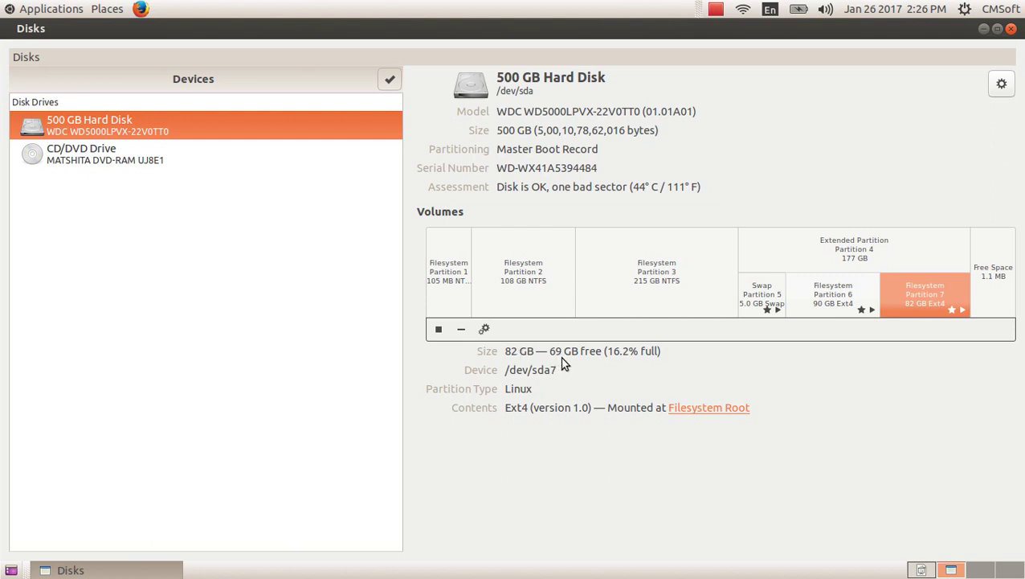
click(993, 300)
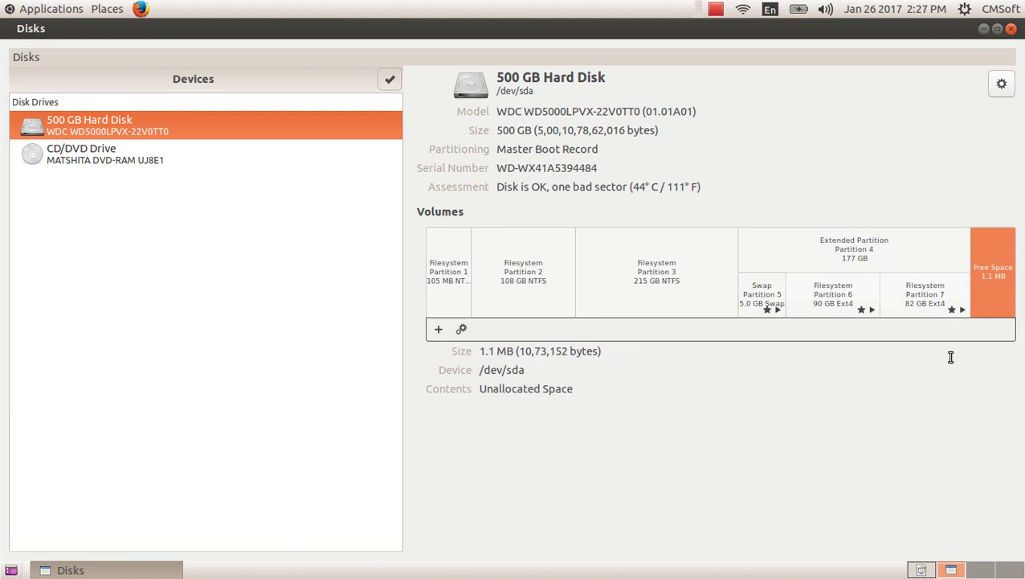
- Examine the details of the hard disk's NTFS partitions 1, 2 and 3 and of the CD/DVD drive
click(451, 289)
click(532, 277)
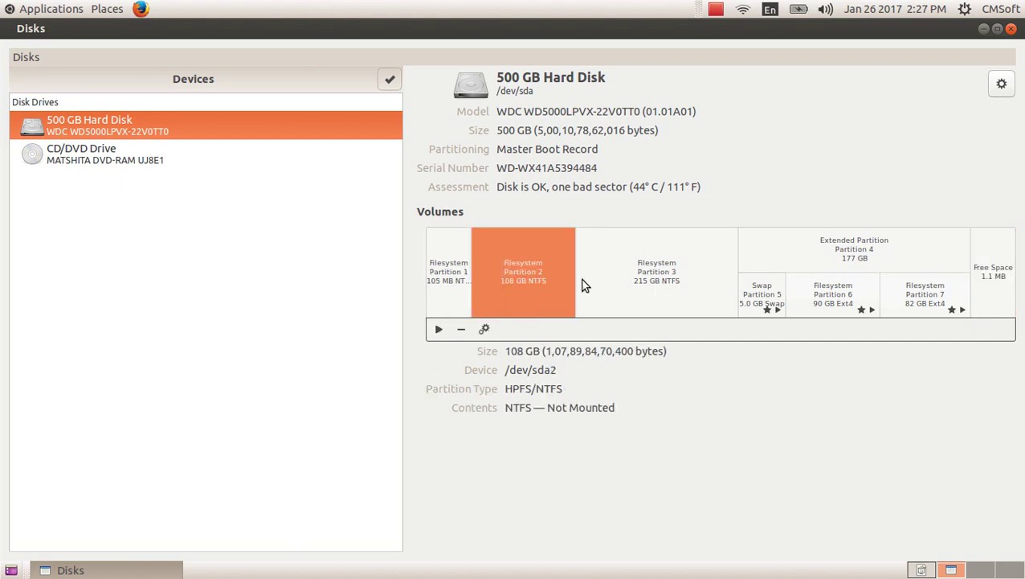
click(641, 280)
click(454, 285)
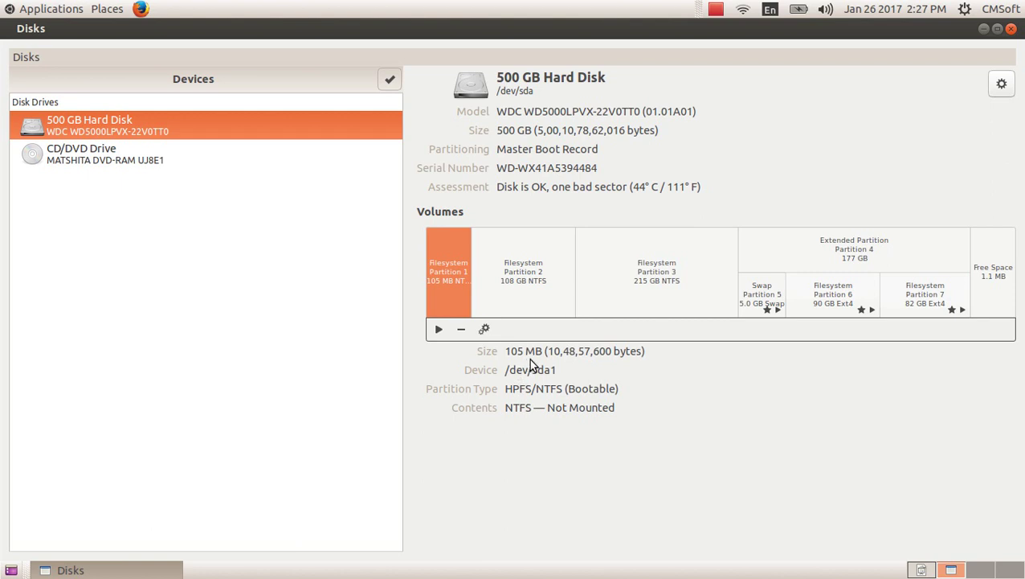
click(530, 294)
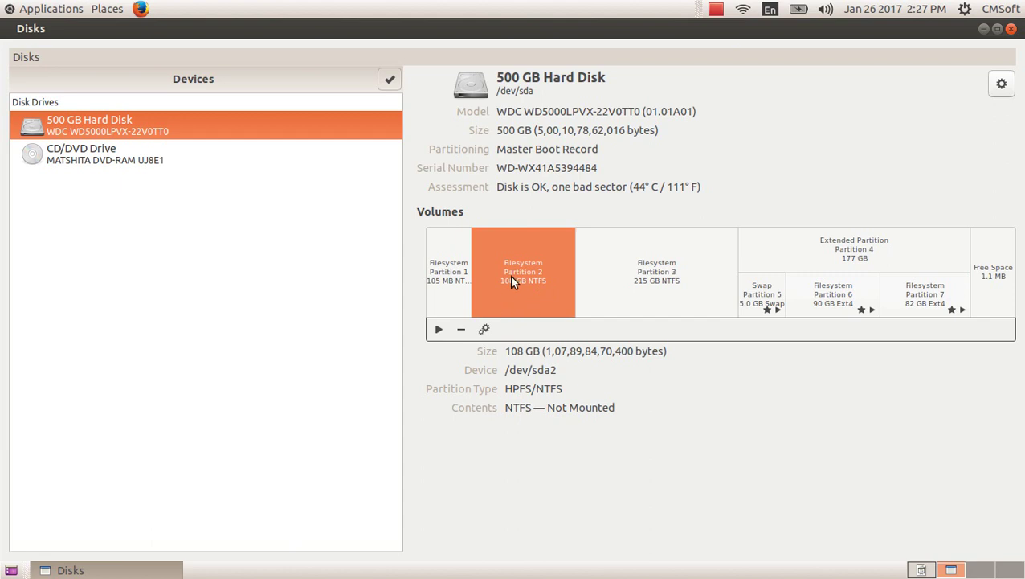
click(655, 281)
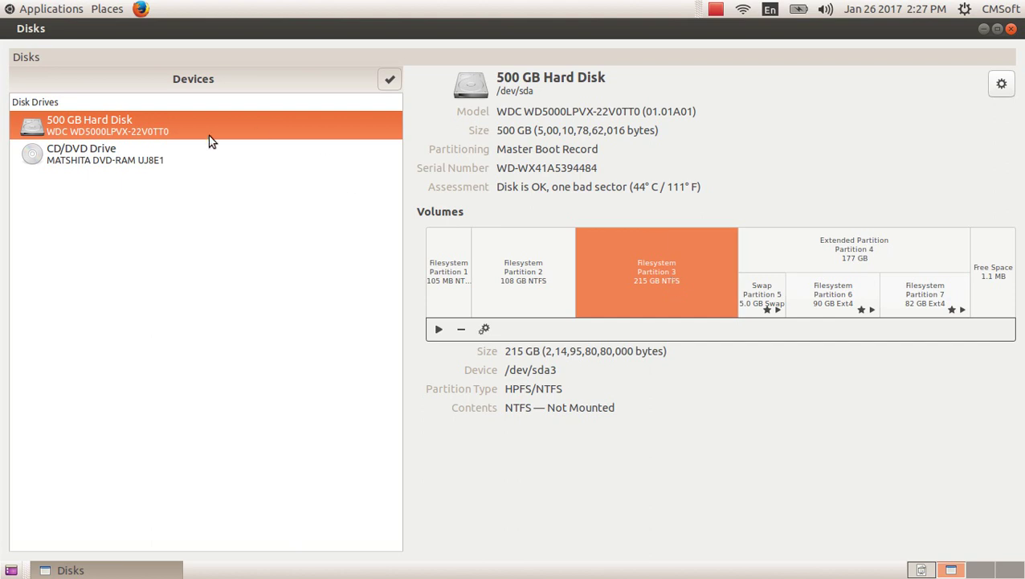
click(213, 163)
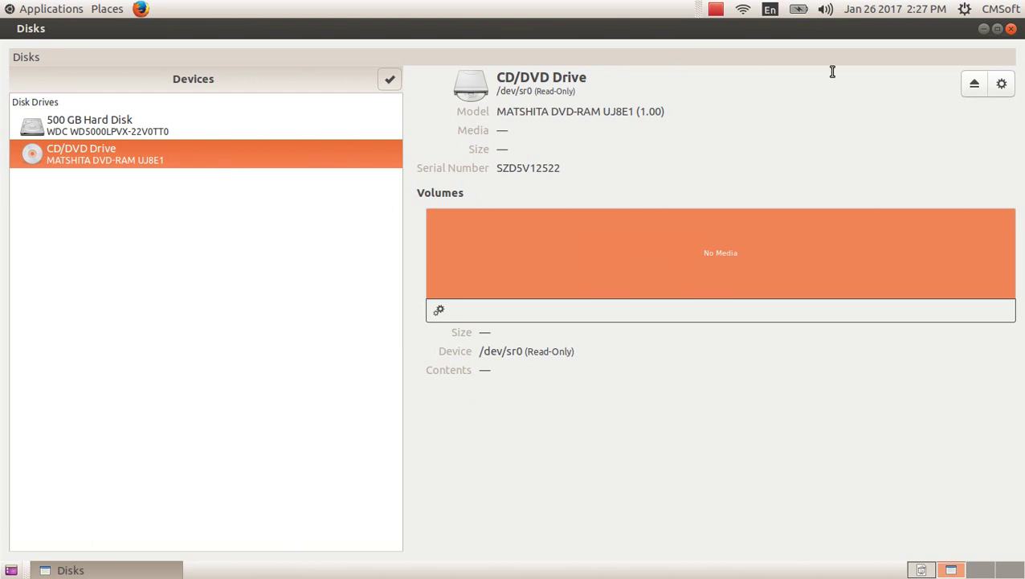
- Minimize the Disks, cmb and PHYSICS windows to show the desktop, and restore the Disks window
click(983, 28)
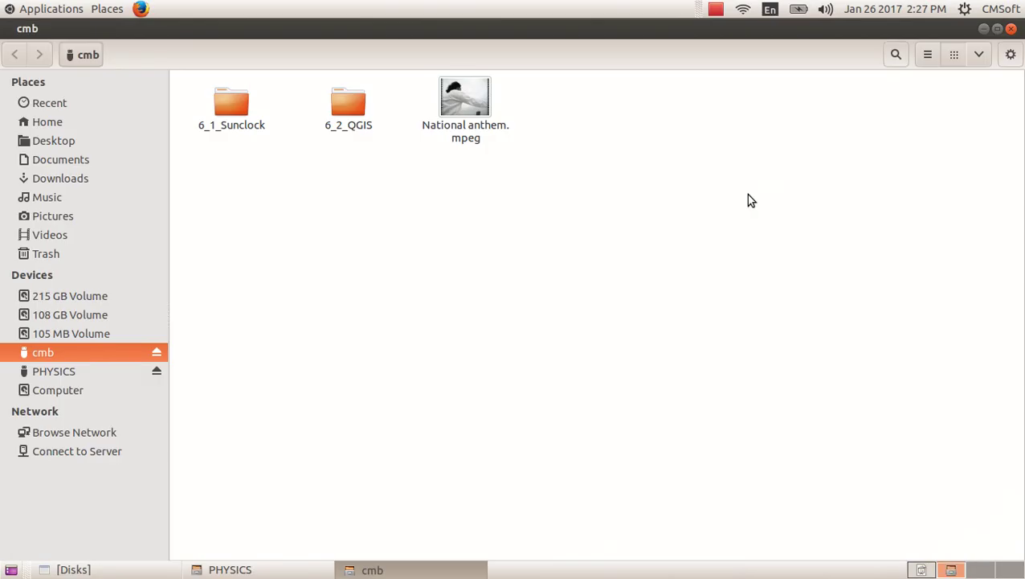
click(984, 29)
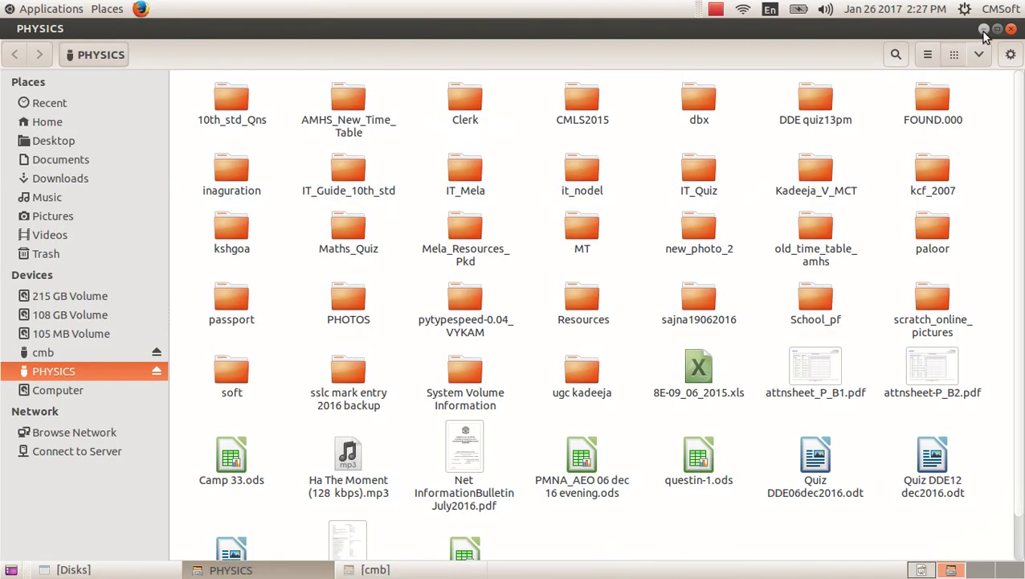
click(984, 29)
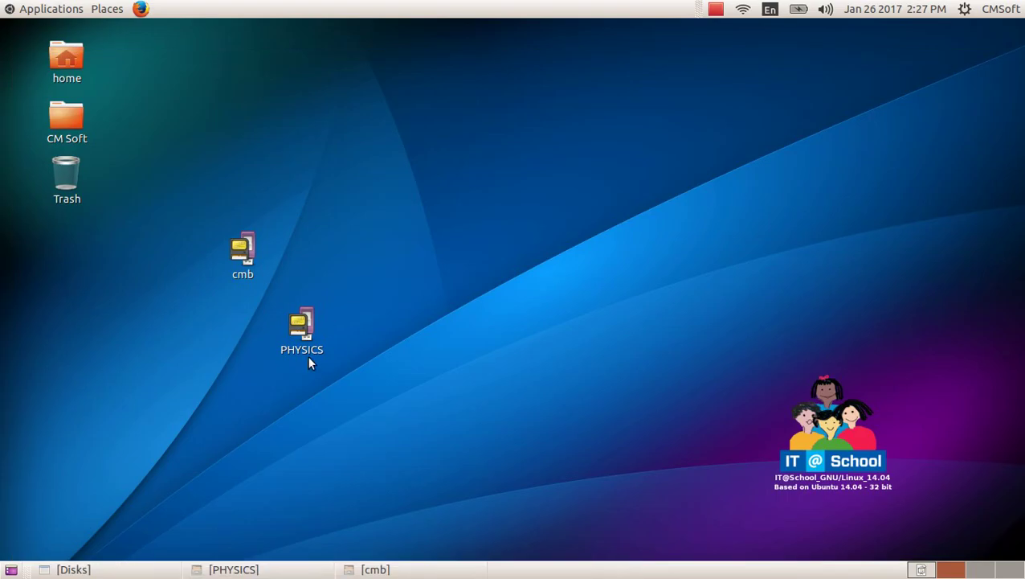
click(74, 569)
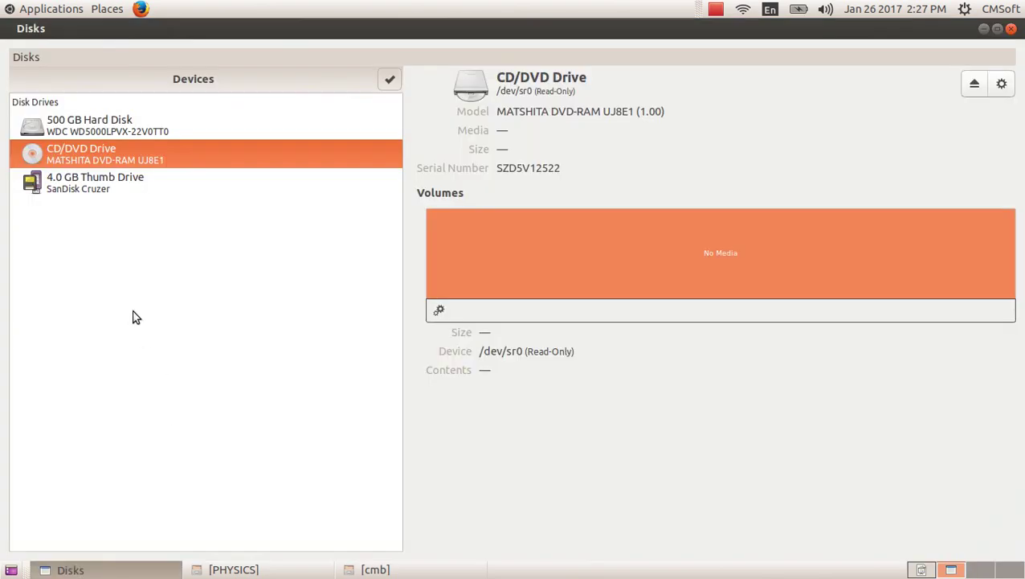
- Examine the 4.0 GB thumb drive's PHYSICS and cmb partitions, comparing their partition types, file systems and mount points
click(123, 186)
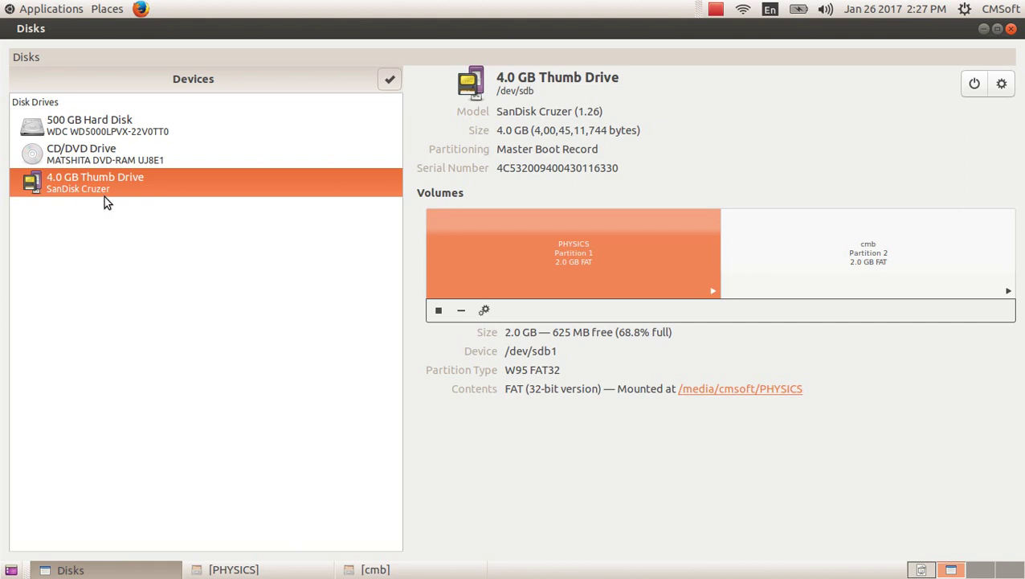
click(810, 256)
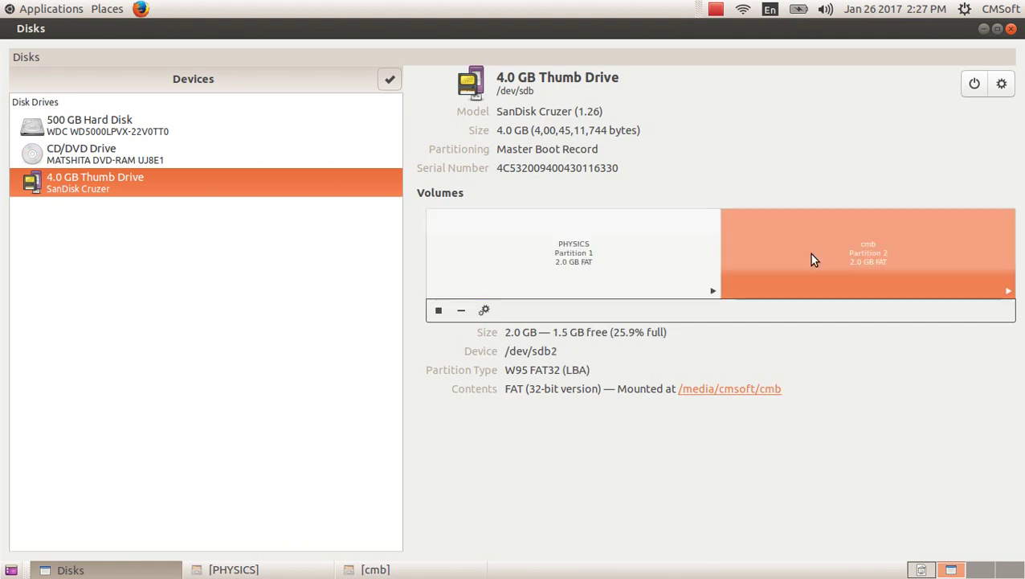
click(648, 269)
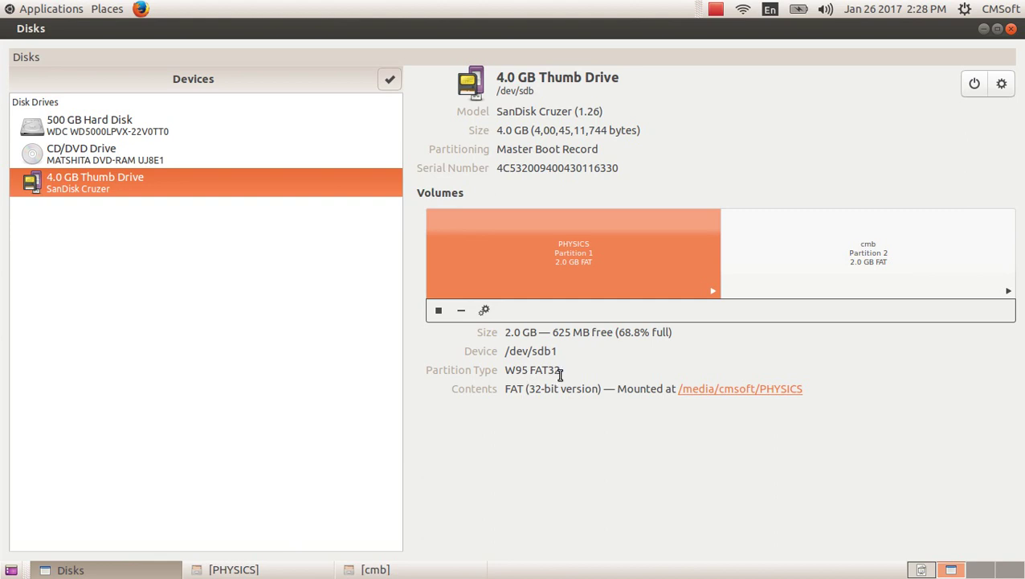
click(874, 271)
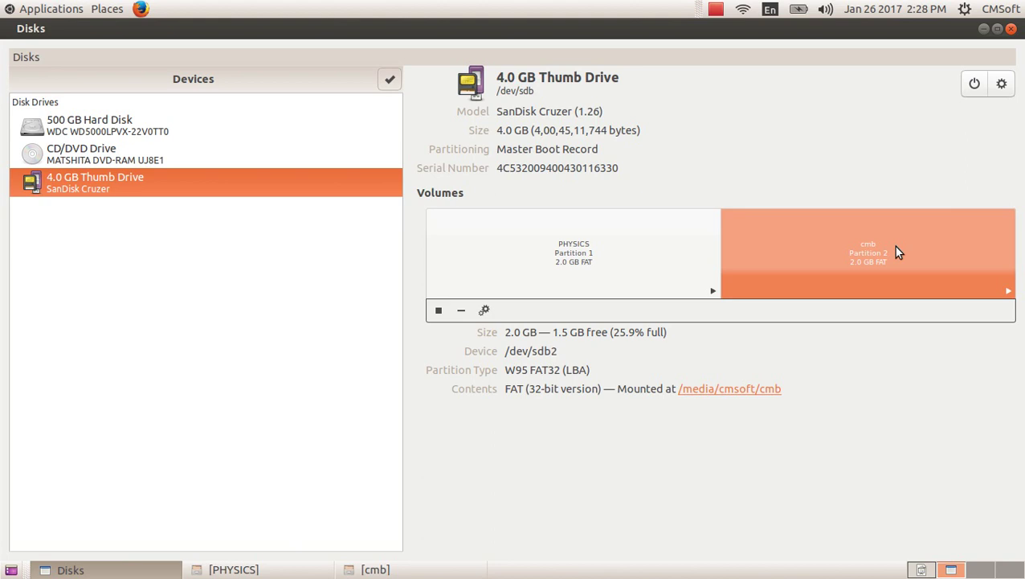
- Review the partition types and contents of the 500 GB hard disk's swap partition 5 and Ext4 partitions 6 and 7
click(193, 120)
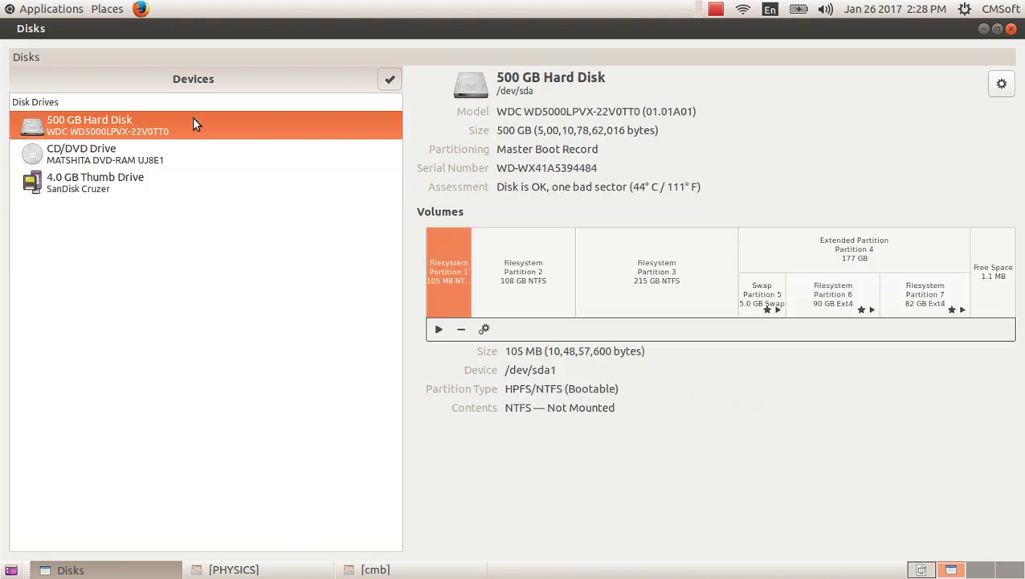
click(768, 310)
click(856, 293)
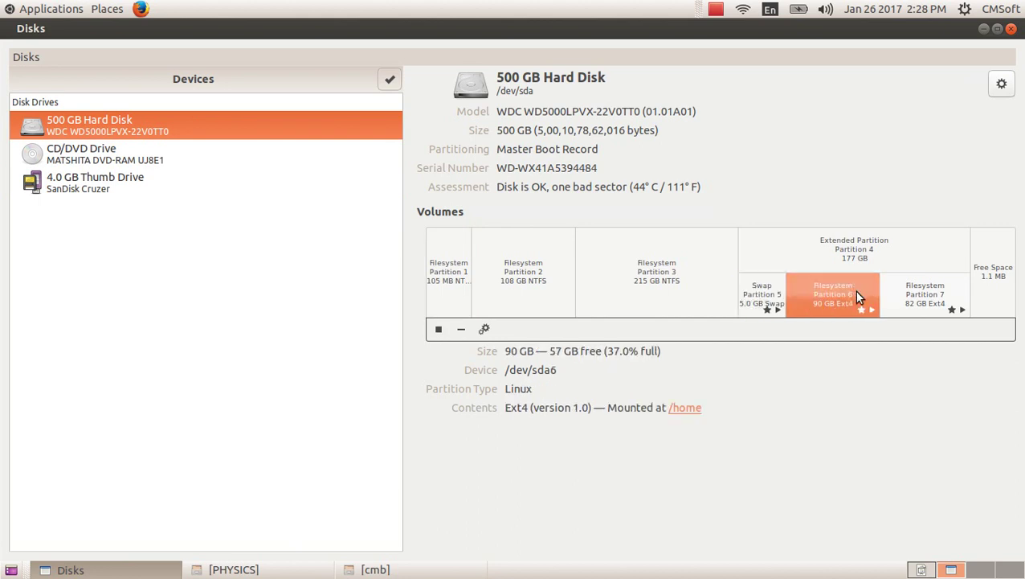
click(917, 309)
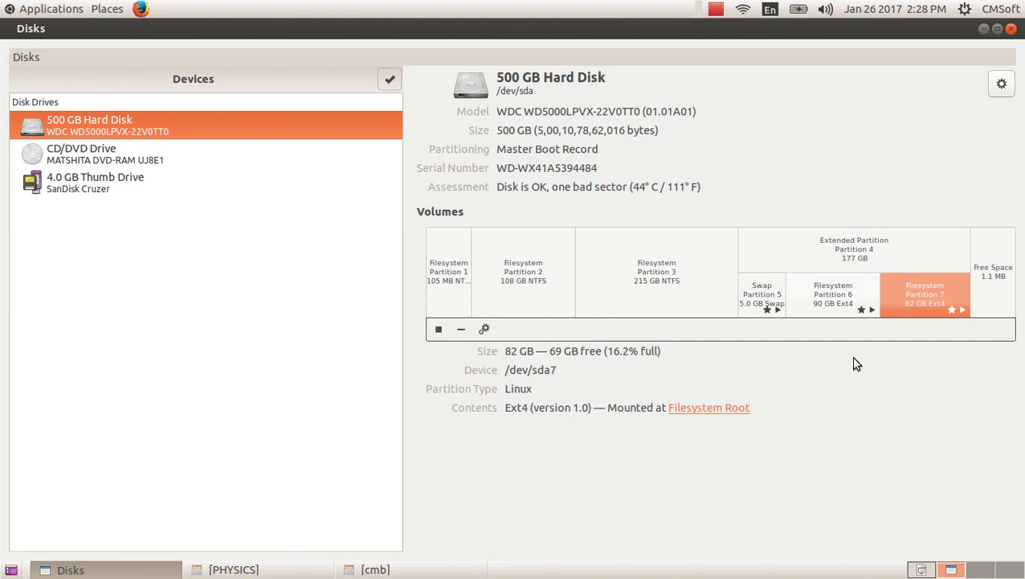
click(756, 297)
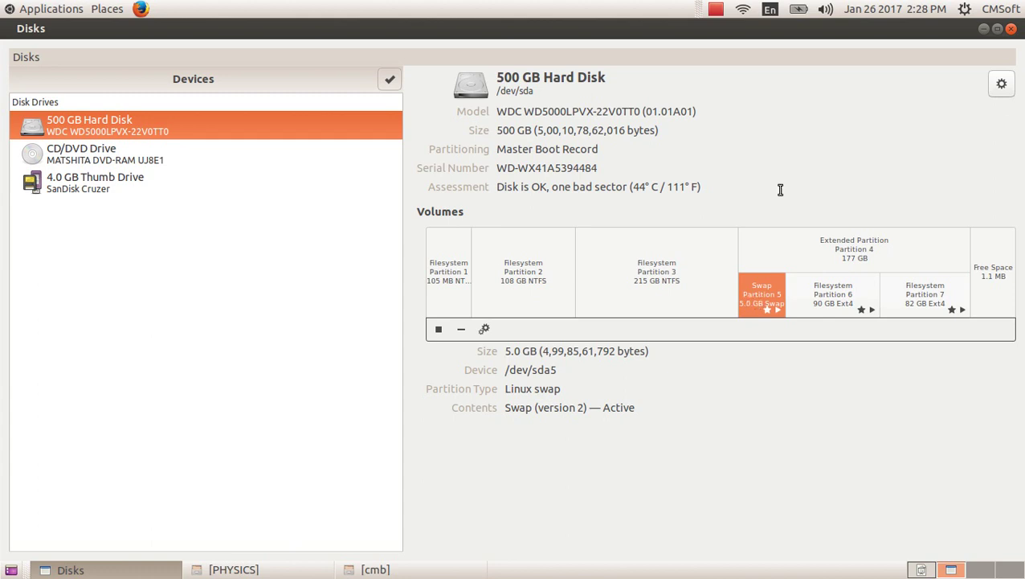
click(716, 9)
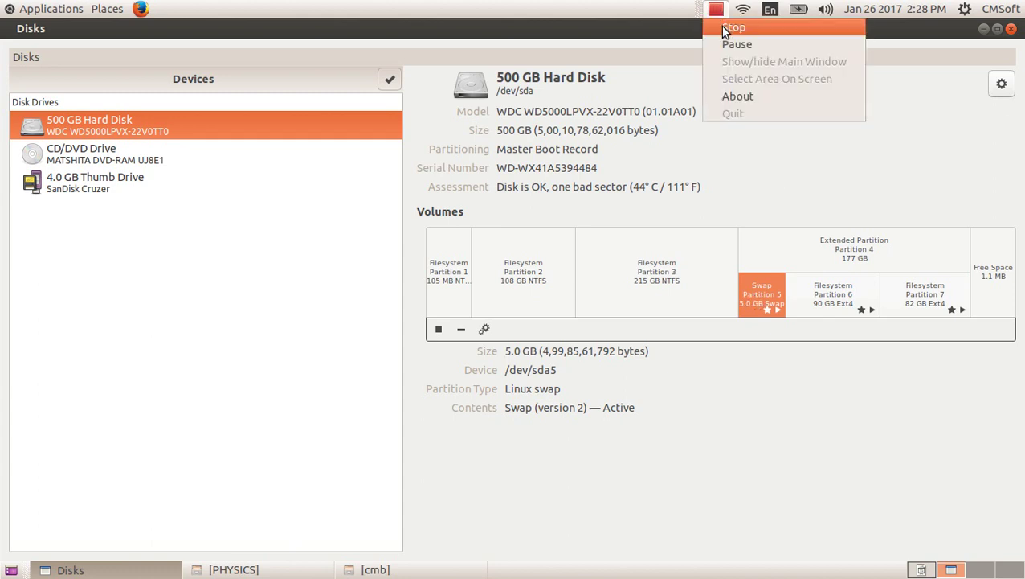